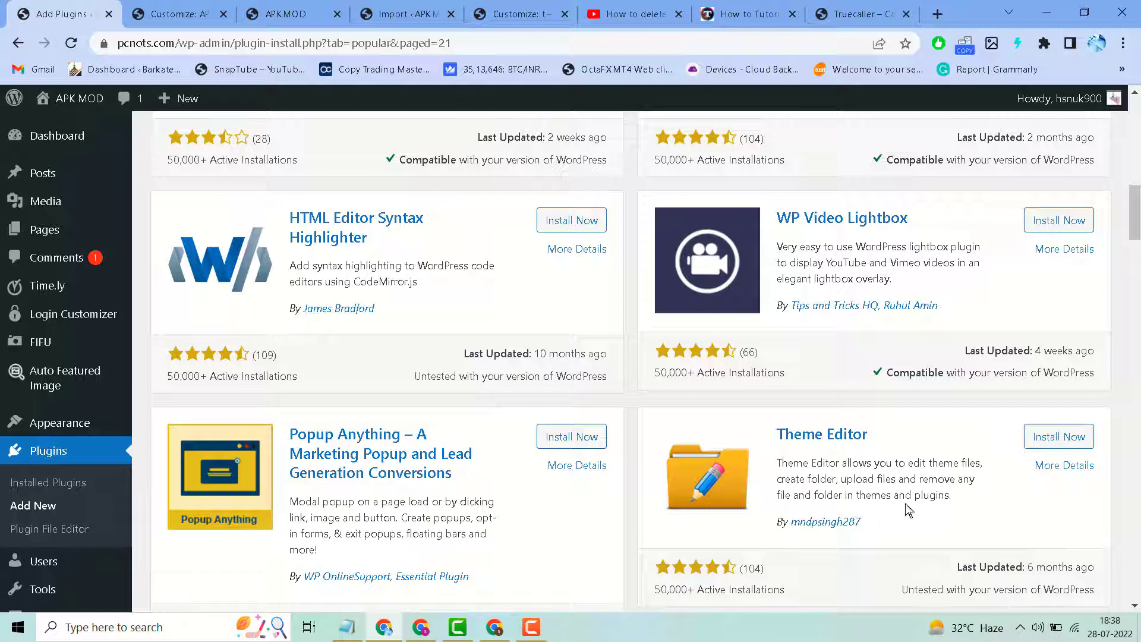
scroll(945, 464, down, 2)
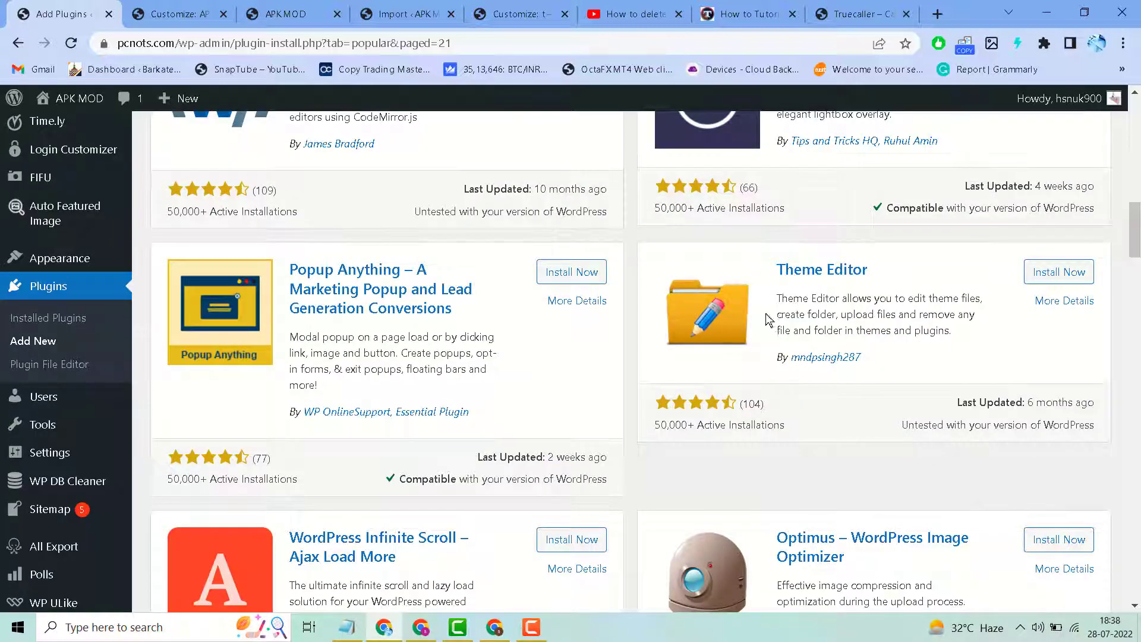